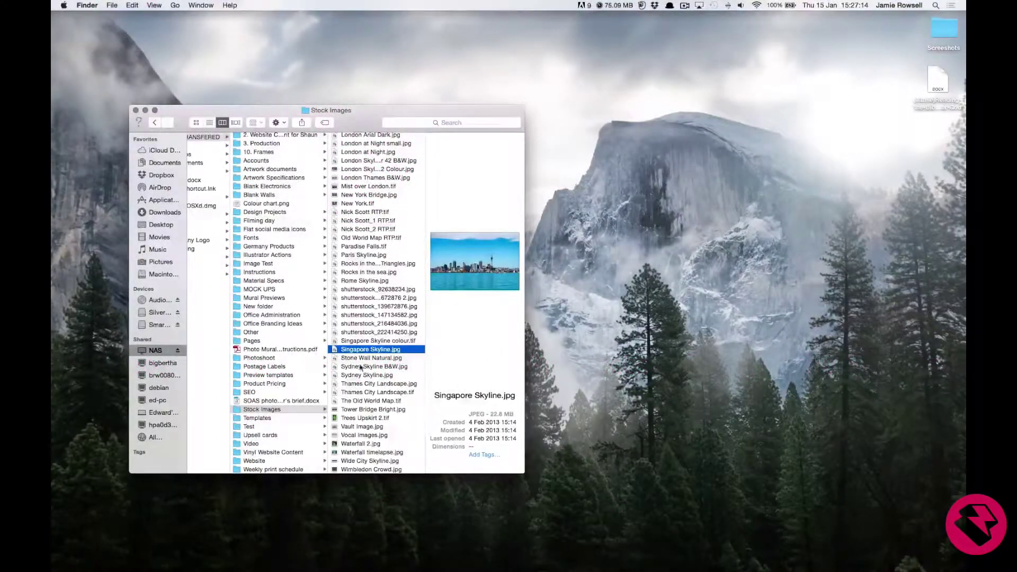
# Step: Open Singapore Skyline.jpg from the Stock Images folder in Preview
pyautogui.doubleClick(363, 349)
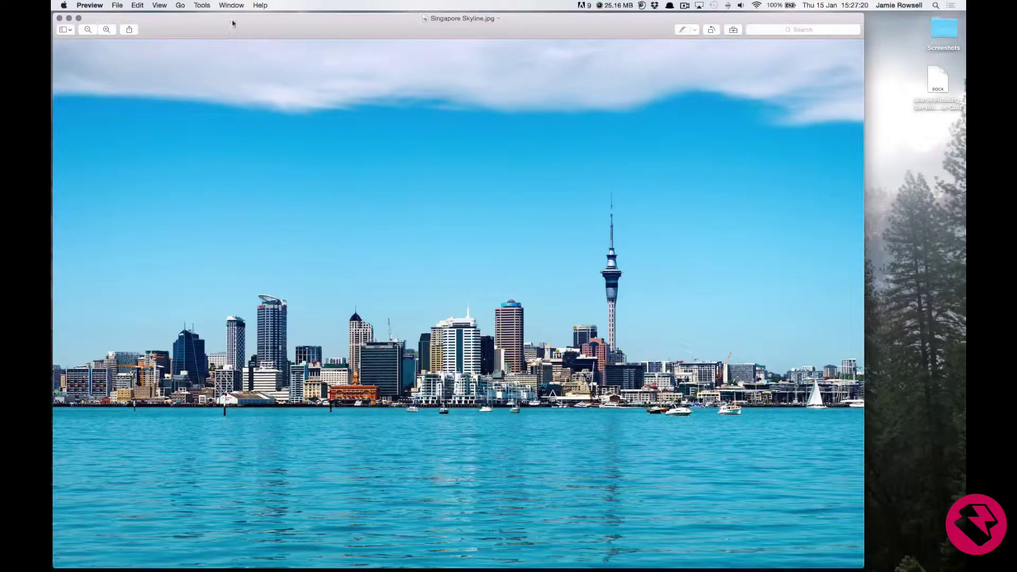
# Step: Check the photo's size and resolution (9198 × 6000 pixels, 300 pixels/inch) in Preview's Inspector
pyautogui.click(202, 6)
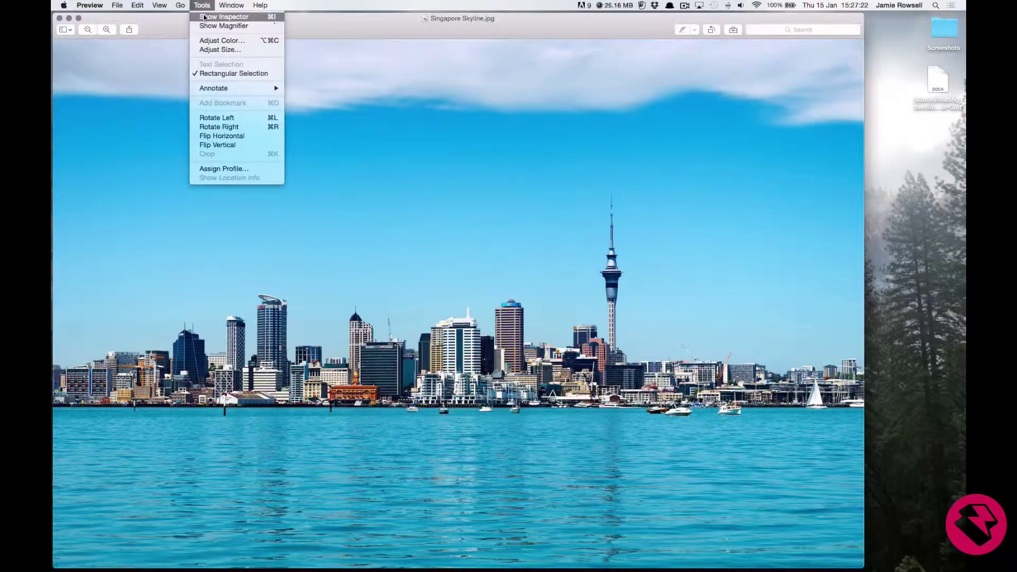
pyautogui.click(204, 17)
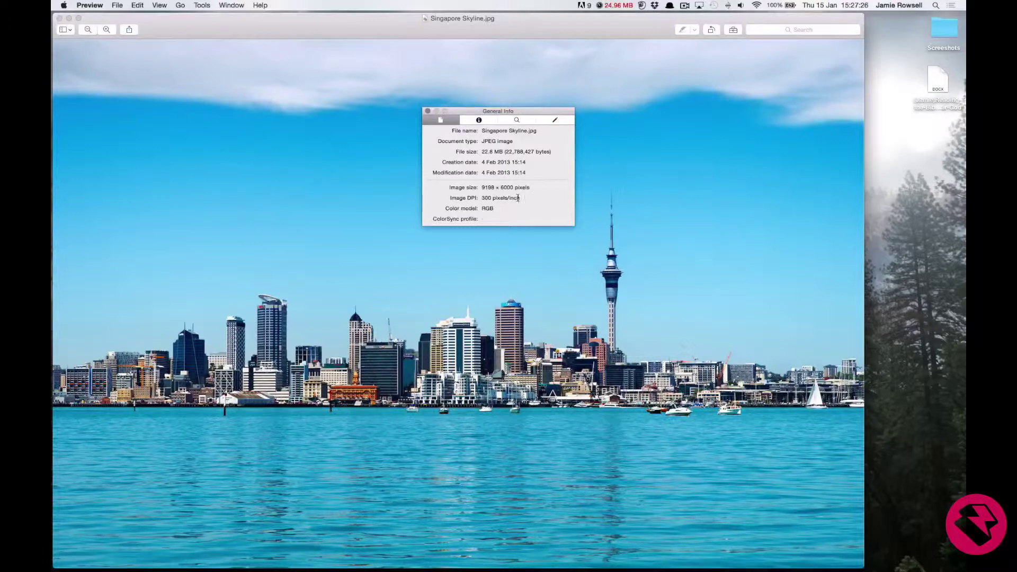
pyautogui.moveTo(522, 197); pyautogui.dragTo(479, 199)
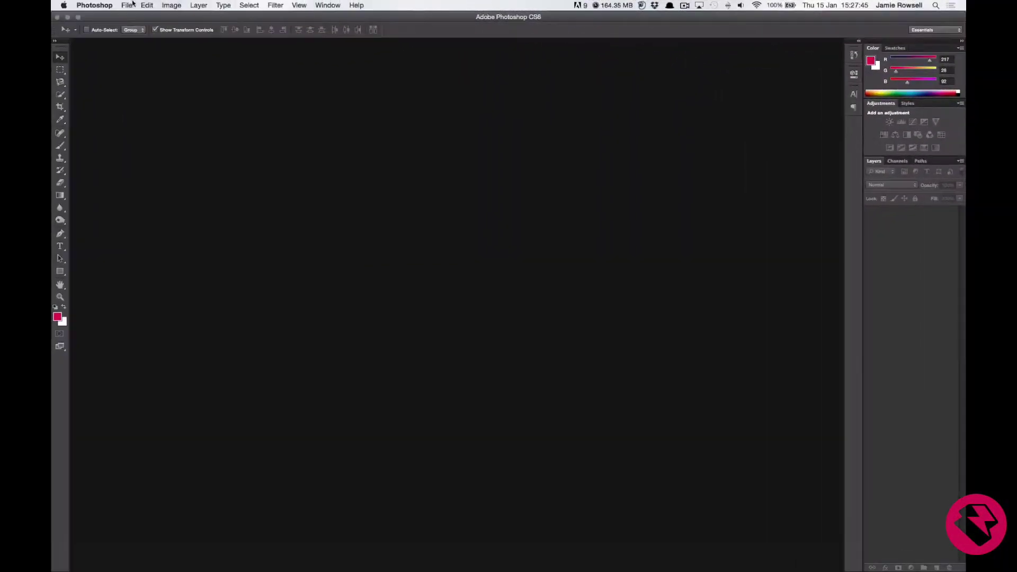
# Step: Browse to Singapore Skyline.jpg in the Stock Images folder and open it in Photoshop
pyautogui.click(130, 7)
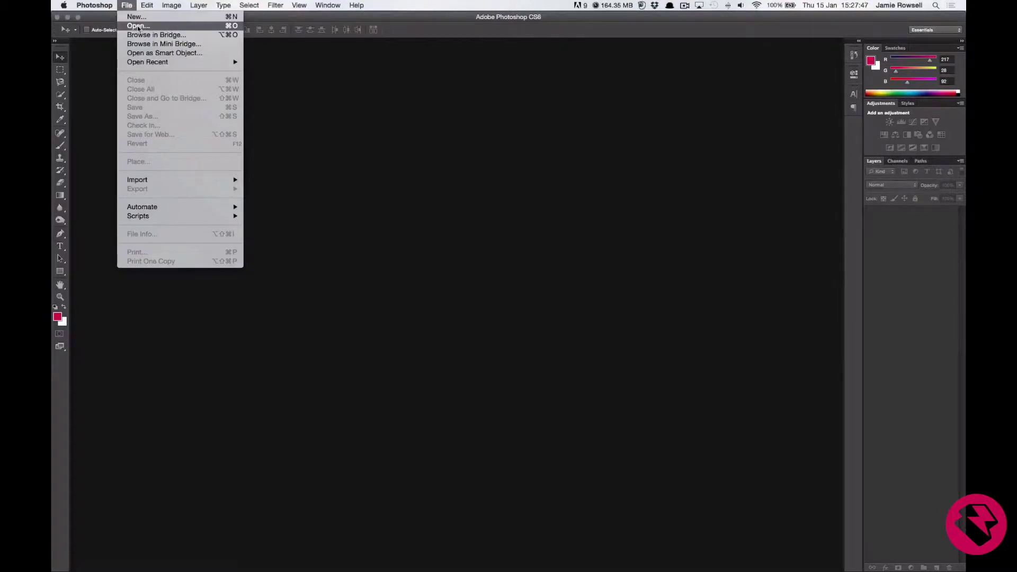
pyautogui.click(138, 27)
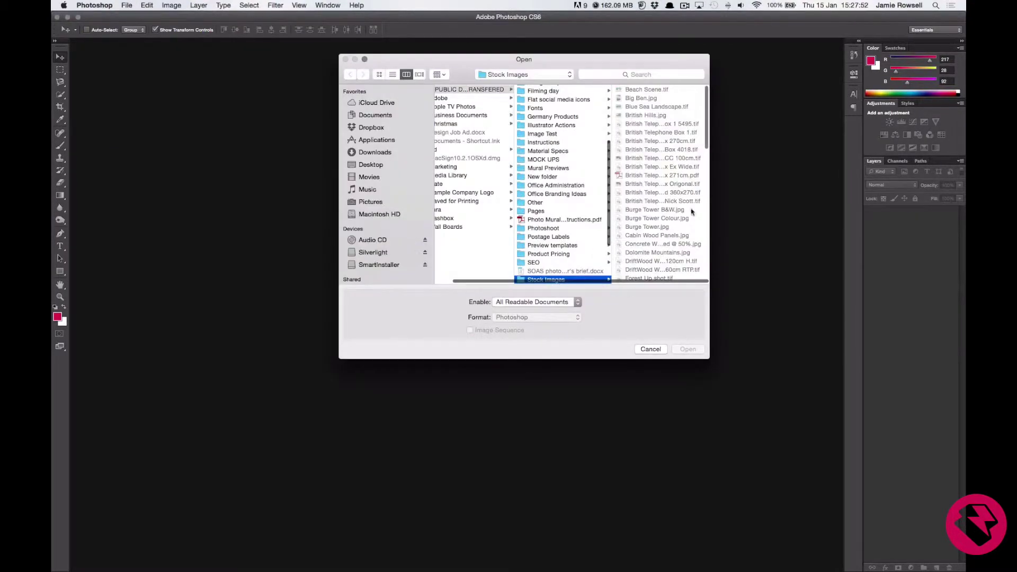
pyautogui.scroll(-10, 684, 204)
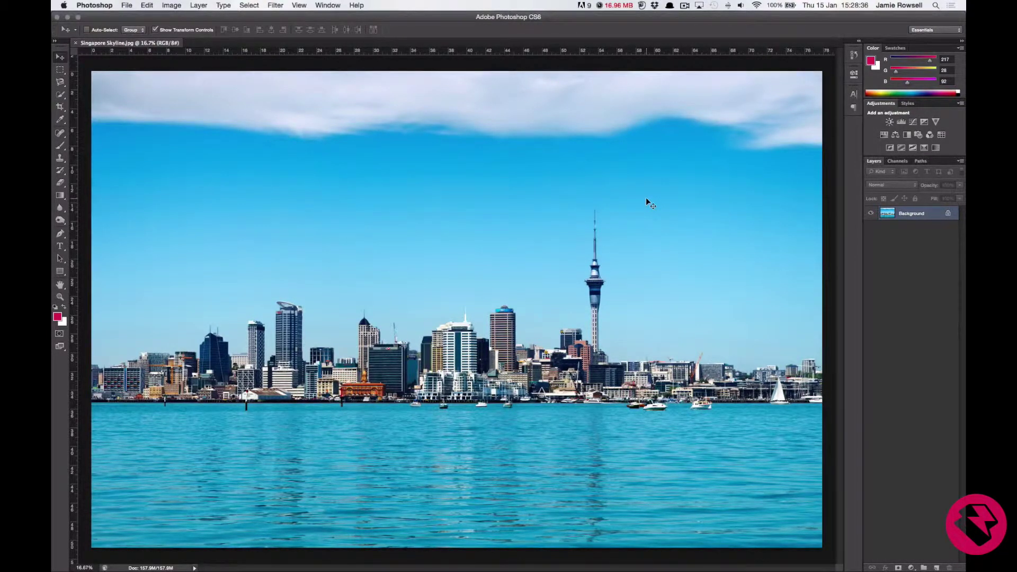
# Step: Crop the photo to a 230 × 125 ratio, shifting the framing slightly downward
pyautogui.press('c')
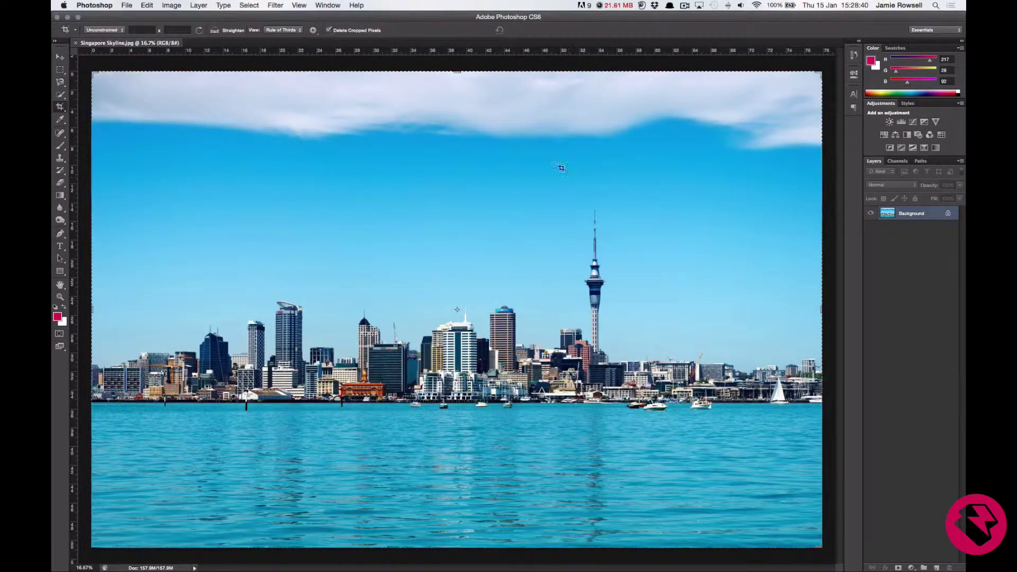
pyautogui.click(142, 29)
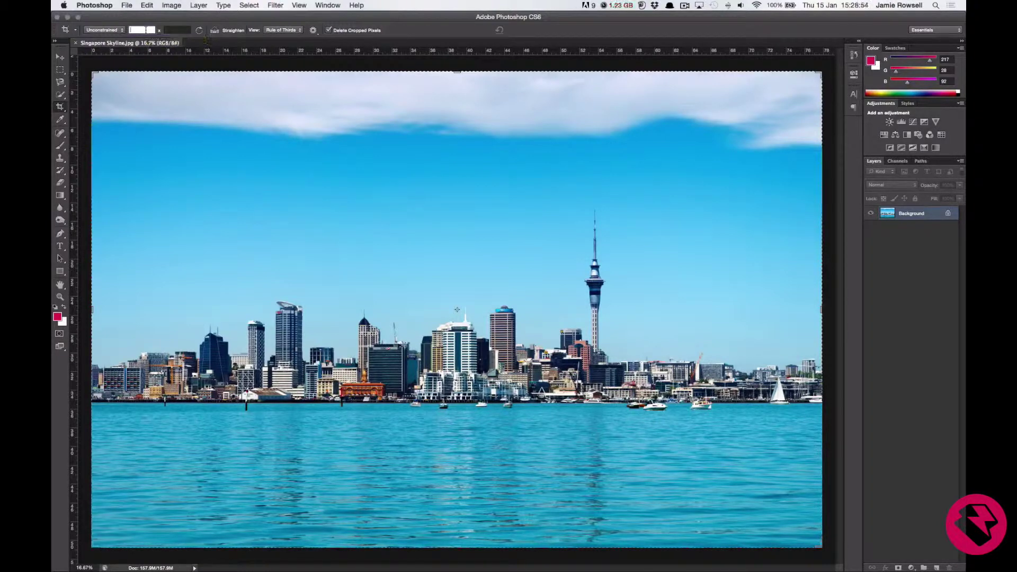
pyautogui.write('230')
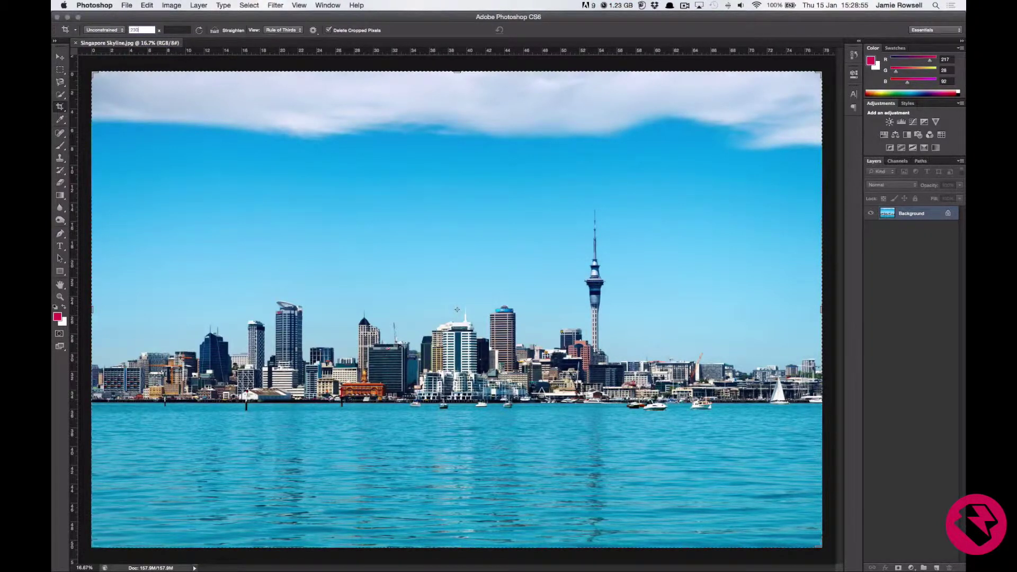
pyautogui.press('Tab')
pyautogui.write('125')
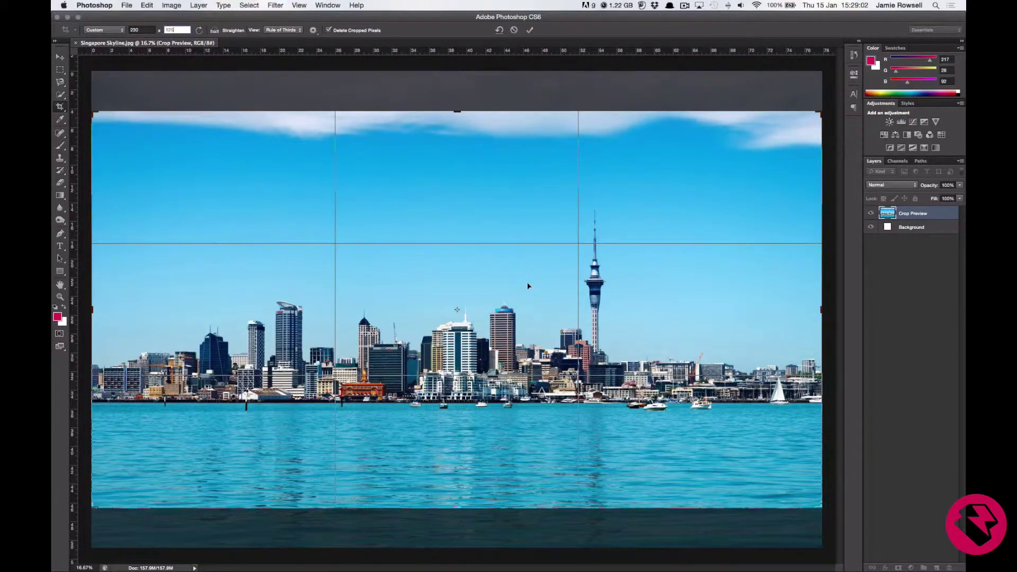
pyautogui.moveTo(528, 286); pyautogui.dragTo(411, 315)
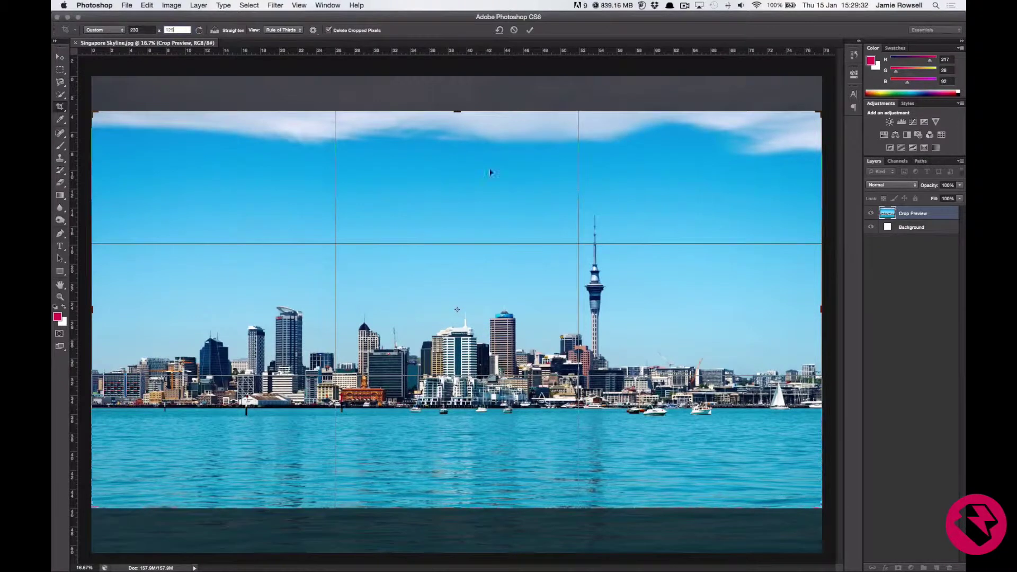
pyautogui.click(529, 30)
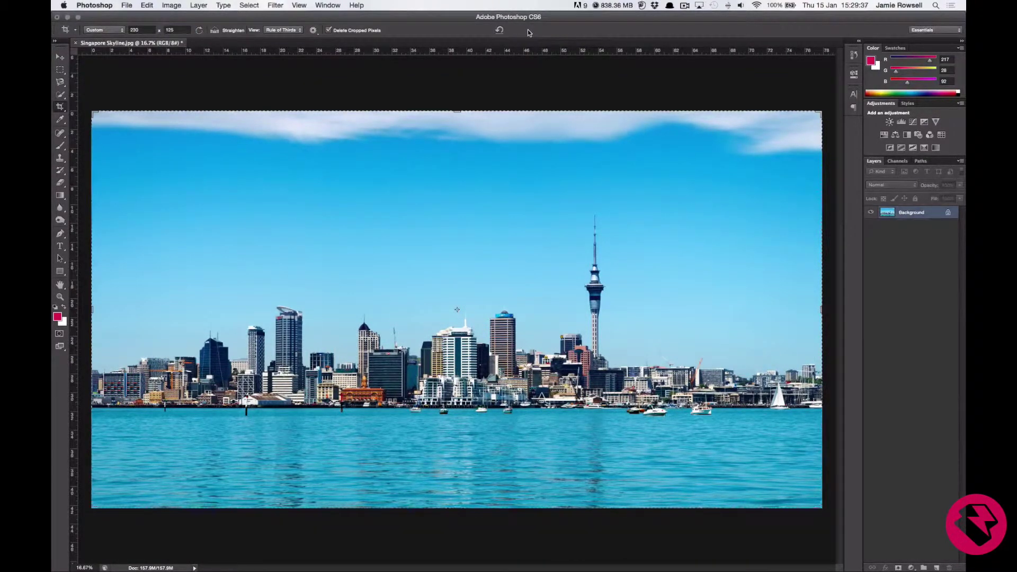
# Step: Resize the image to 230 cm wide using Bicubic Smoother resampling
pyautogui.click(60, 57)
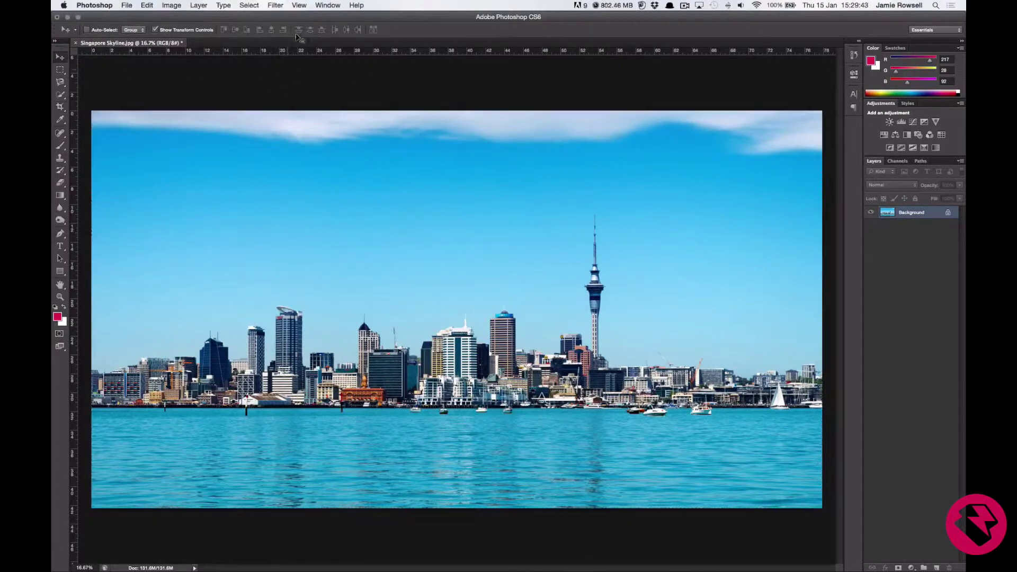
pyautogui.click(172, 6)
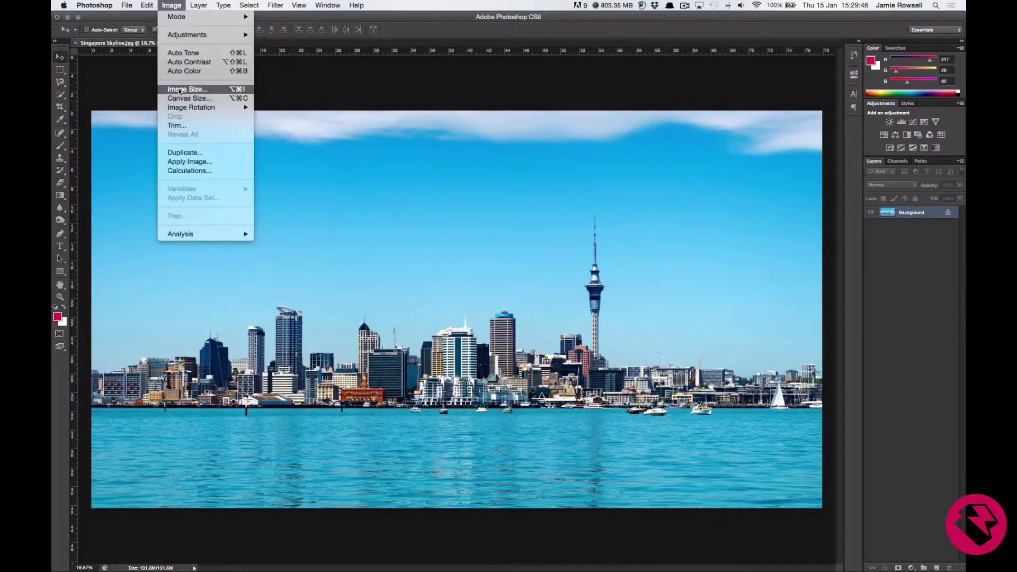
pyautogui.click(211, 90)
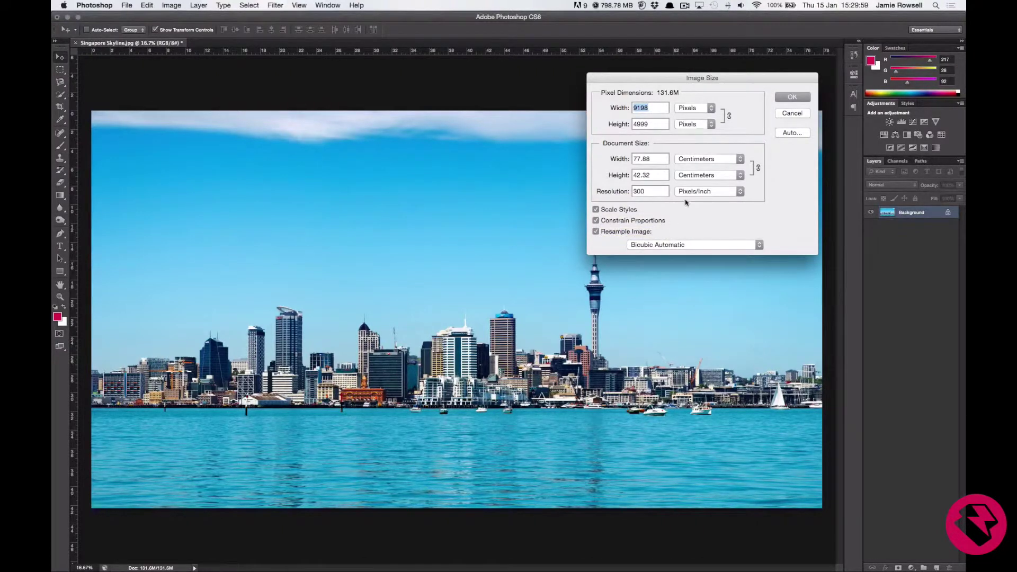
pyautogui.click(682, 245)
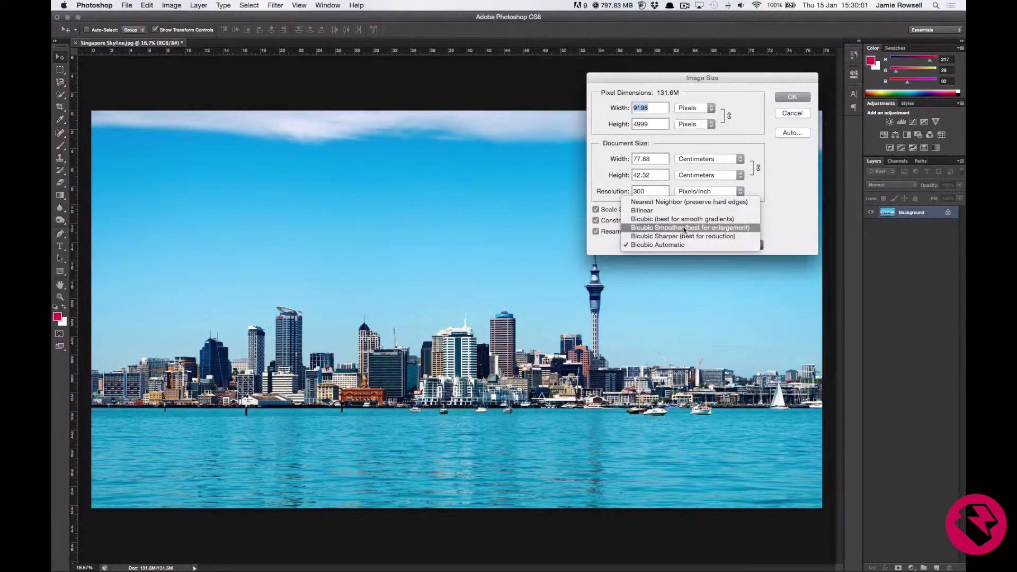
pyautogui.click(683, 228)
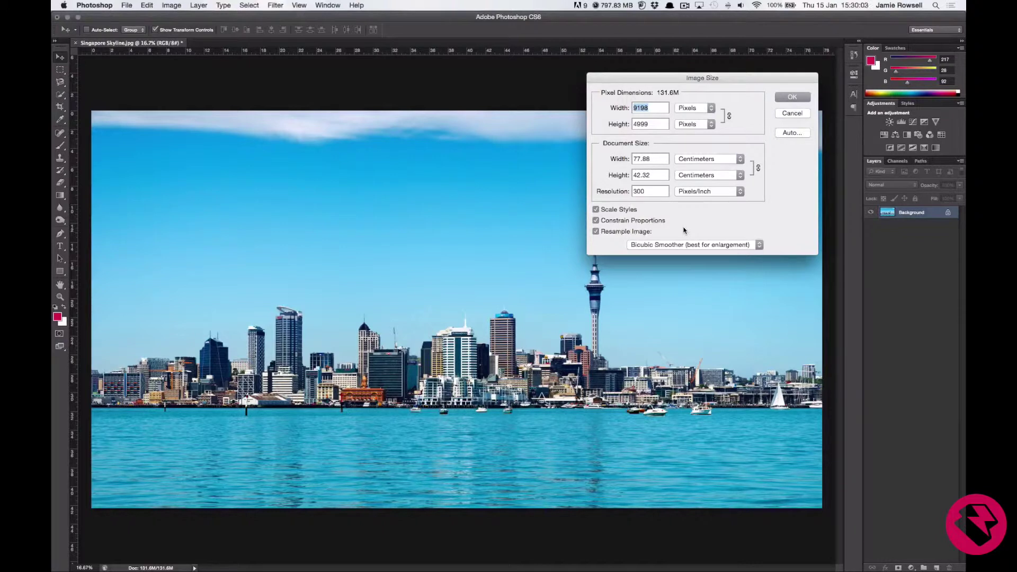
pyautogui.moveTo(652, 159); pyautogui.dragTo(629, 159)
pyautogui.write('23')
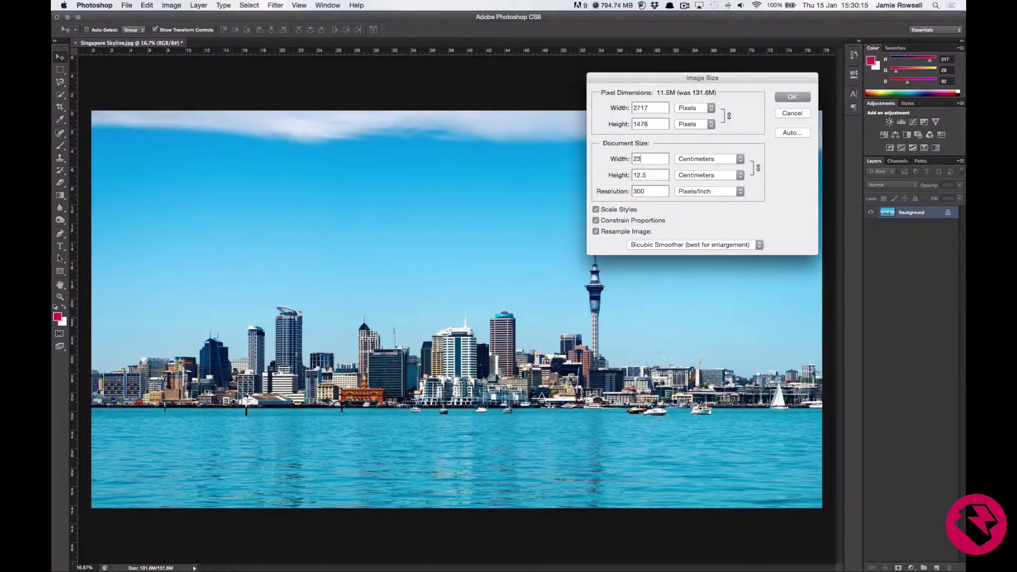
pyautogui.write('0')
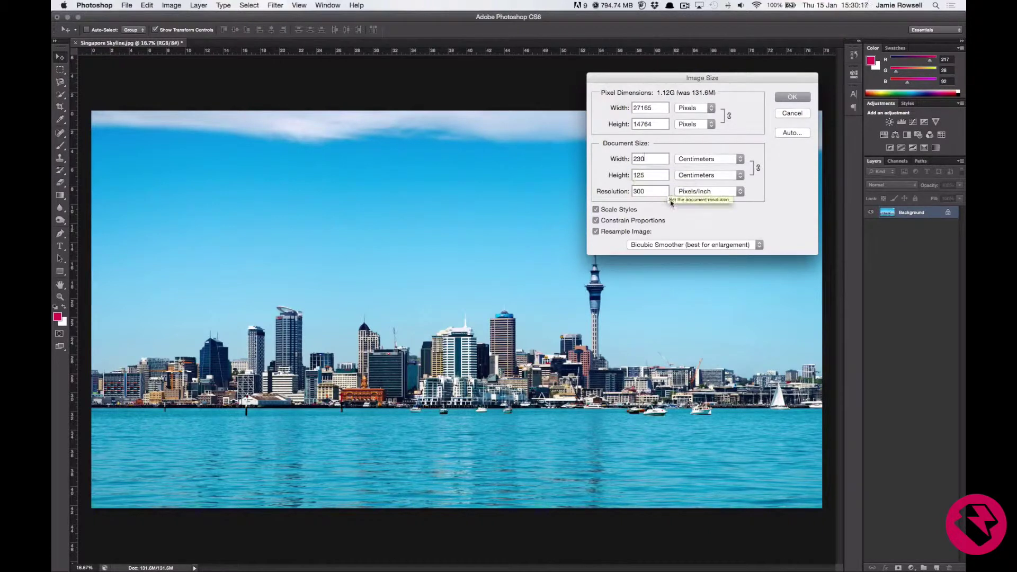
pyautogui.click(792, 98)
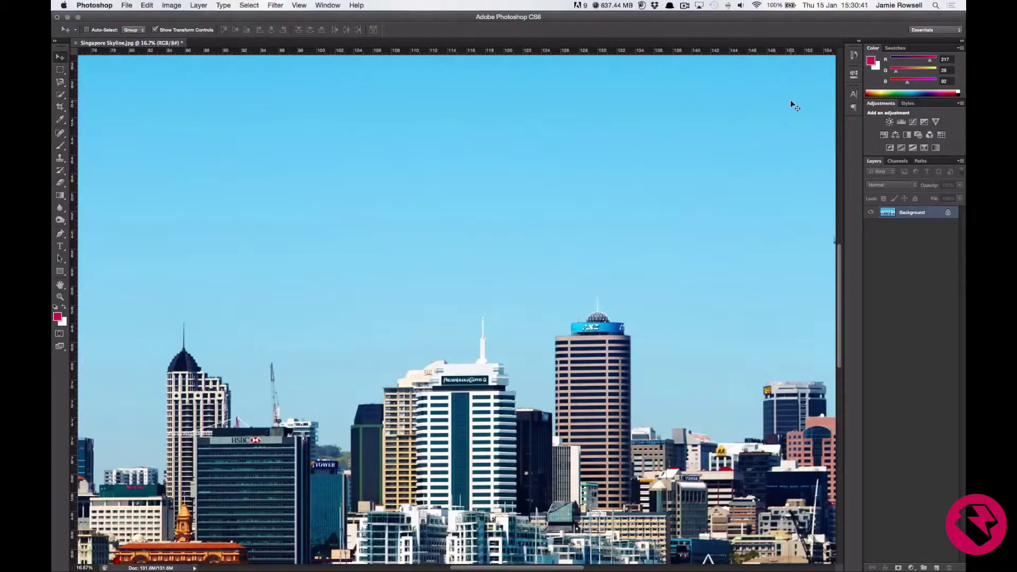
# Step: Fit the skyline in view and select the white logo in Vinyl Logos.ai in Illustrator
pyautogui.press('super+0')
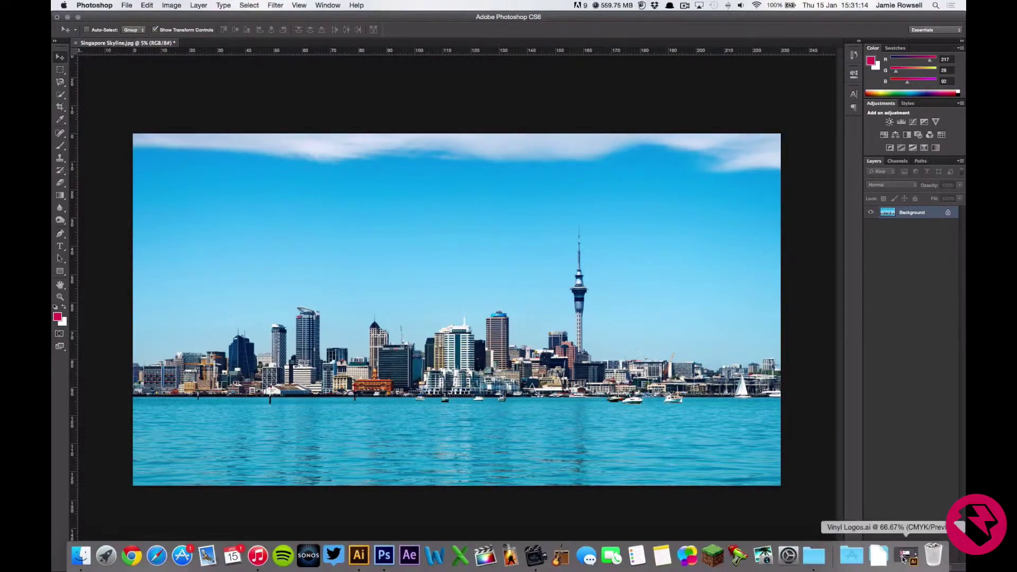
pyautogui.click(907, 557)
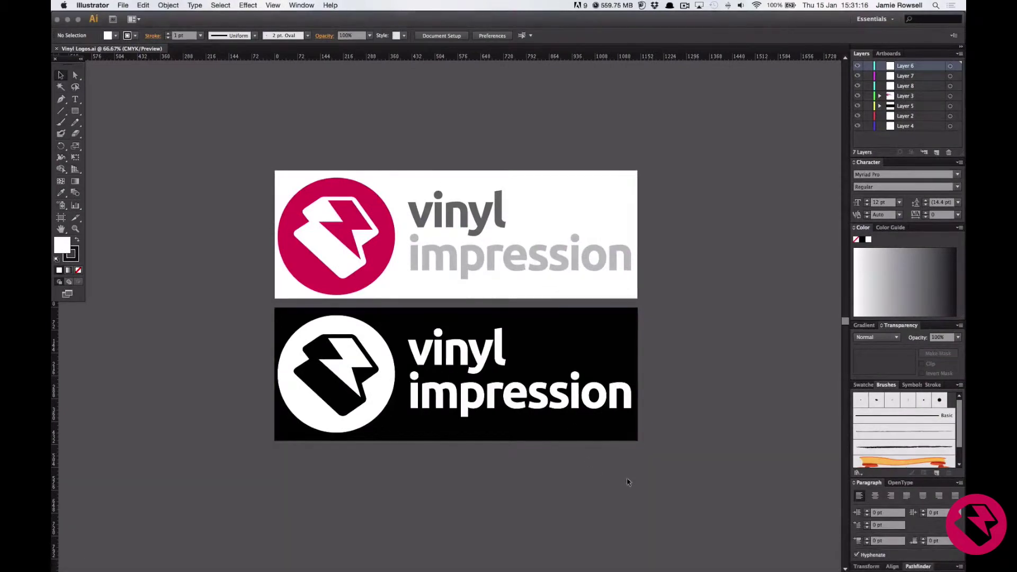
pyautogui.click(382, 387)
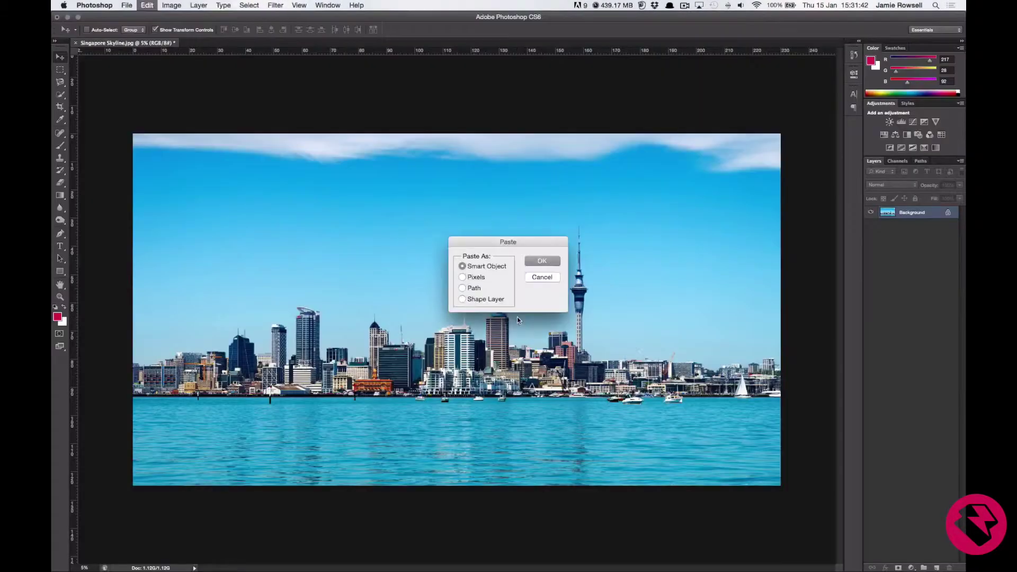
# Step: Paste the logo as a smart object, scale it to about 157%, and place it bottom-left over the water
pyautogui.click(532, 263)
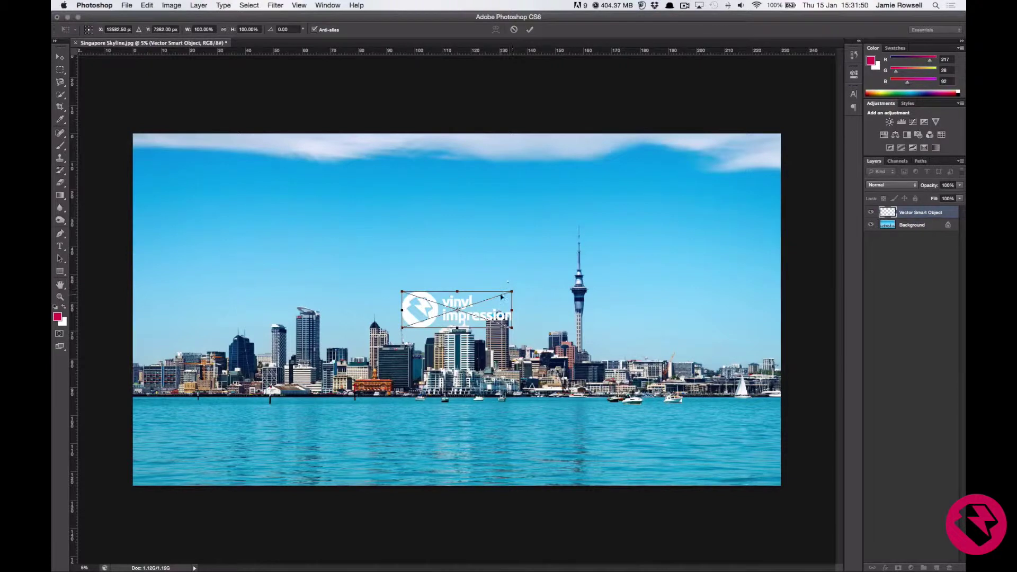
pyautogui.moveTo(509, 293); pyautogui.dragTo(573, 266)
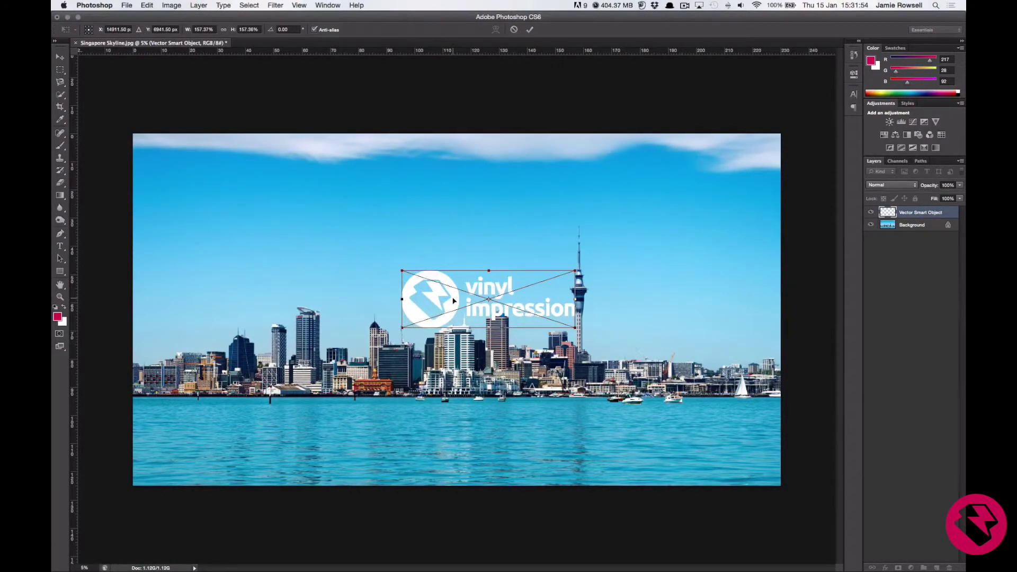
pyautogui.moveTo(451, 302); pyautogui.dragTo(259, 435)
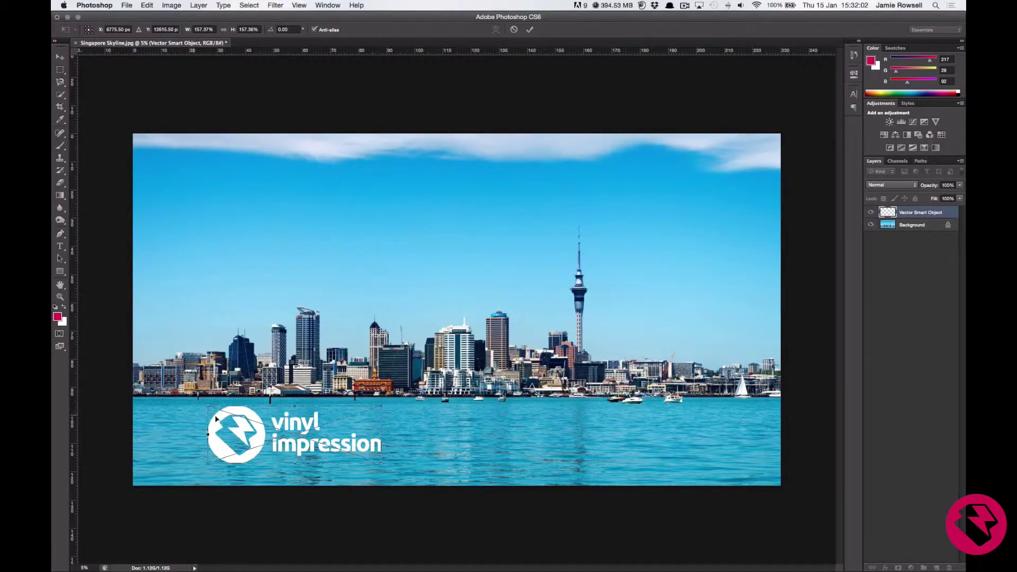
pyautogui.moveTo(229, 420)
pyautogui.mouseDown()
pyautogui.moveTo(204, 421)
pyautogui.moveTo(224, 421)
pyautogui.mouseUp()
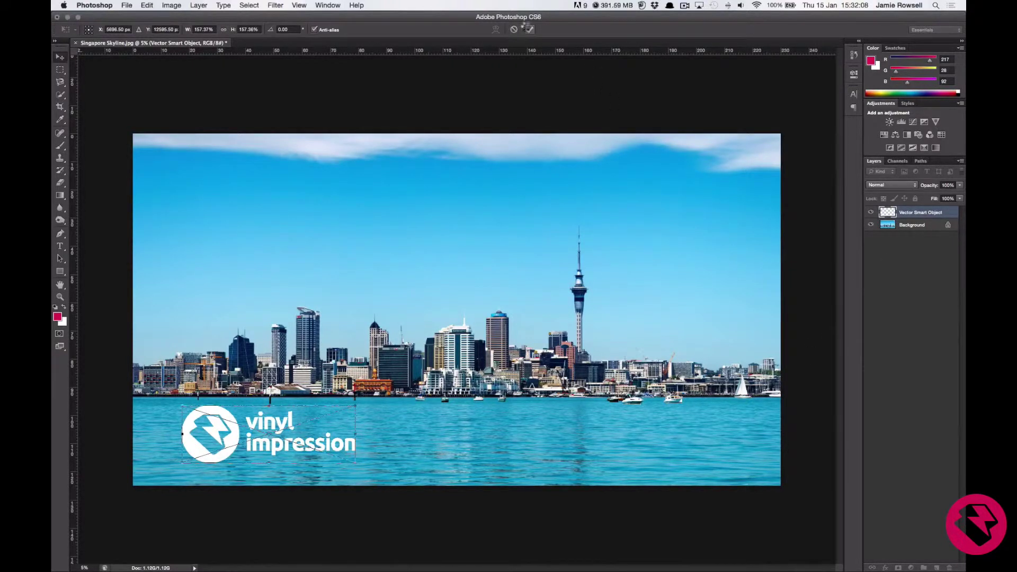
pyautogui.click(530, 30)
# Step: With the Background layer active, save a JPEG named Vinylimpression@50% at Quality 12 Maximum
pyautogui.click(921, 225)
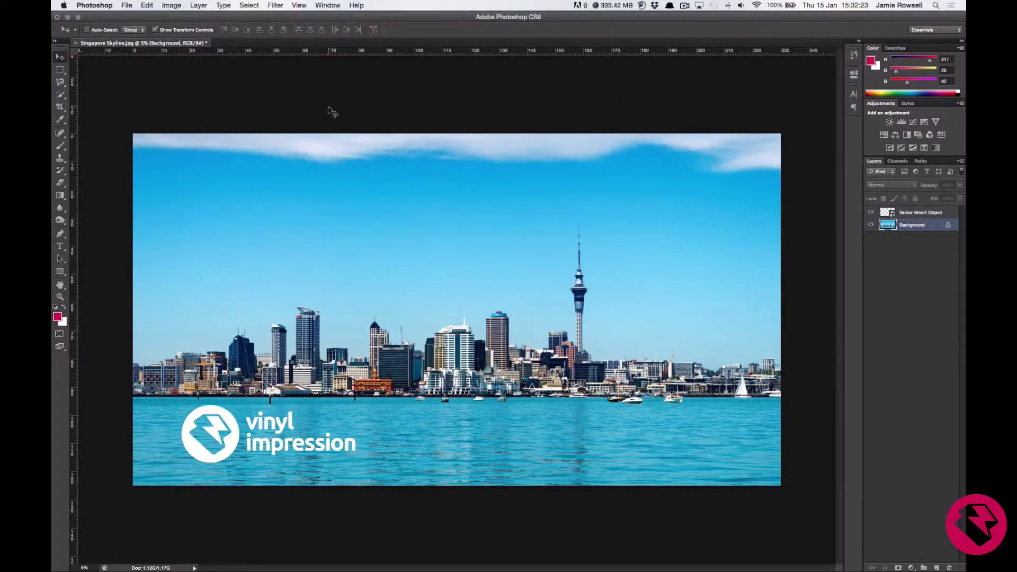
pyautogui.click(127, 6)
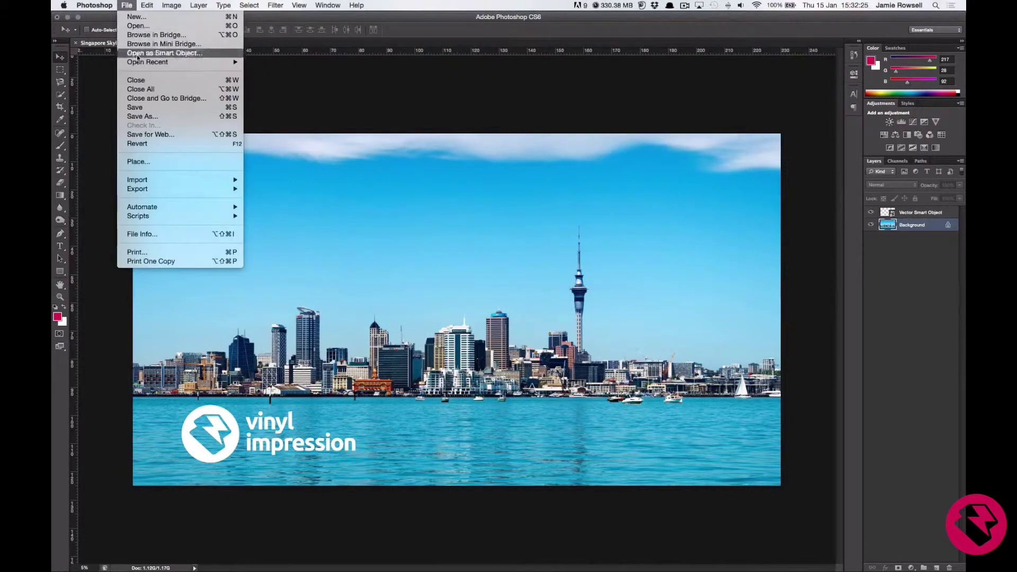
pyautogui.click(161, 116)
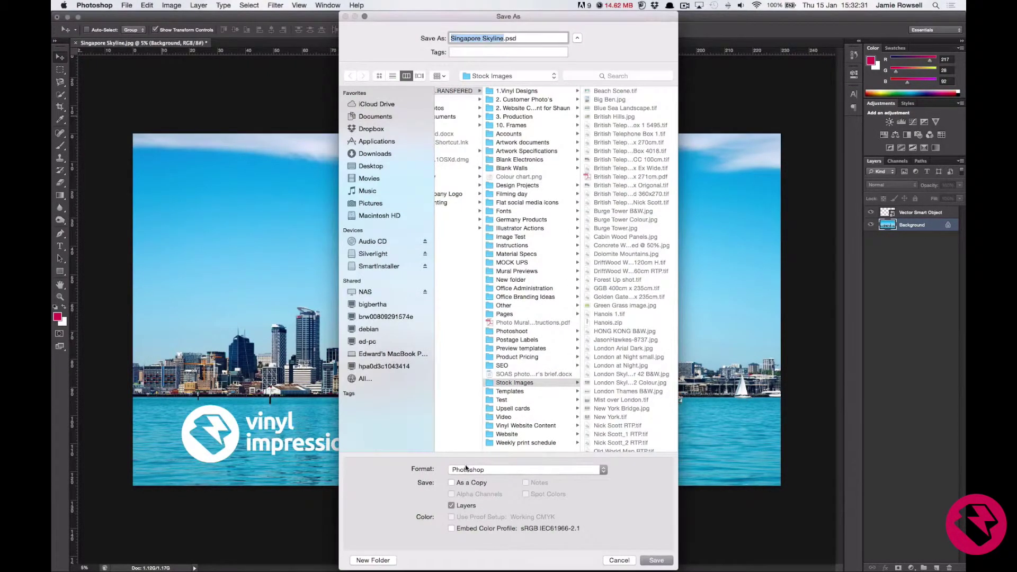
pyautogui.click(490, 470)
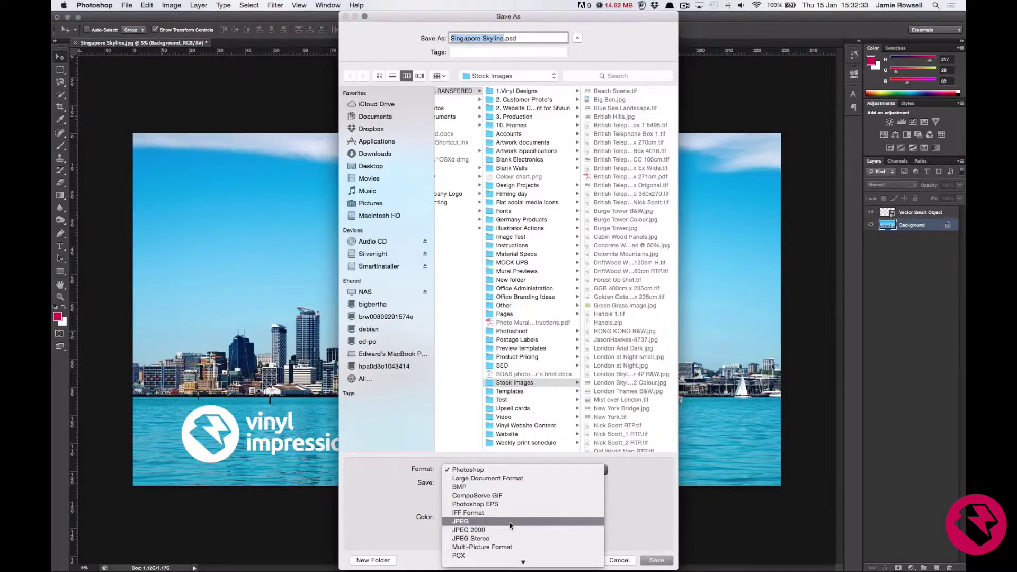
pyautogui.moveTo(519, 38); pyautogui.dragTo(437, 42)
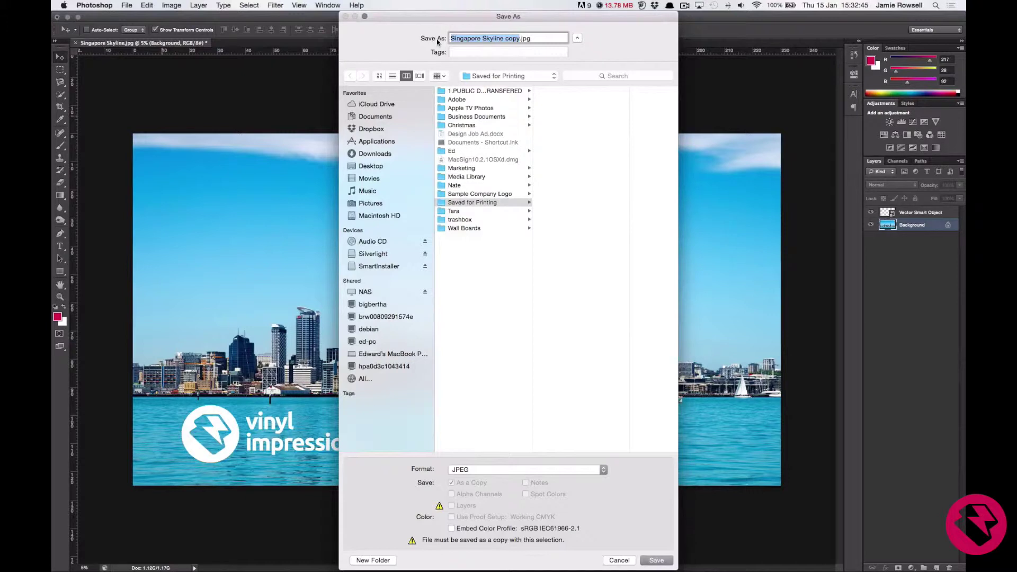
pyautogui.write('Vinylimpression@50')
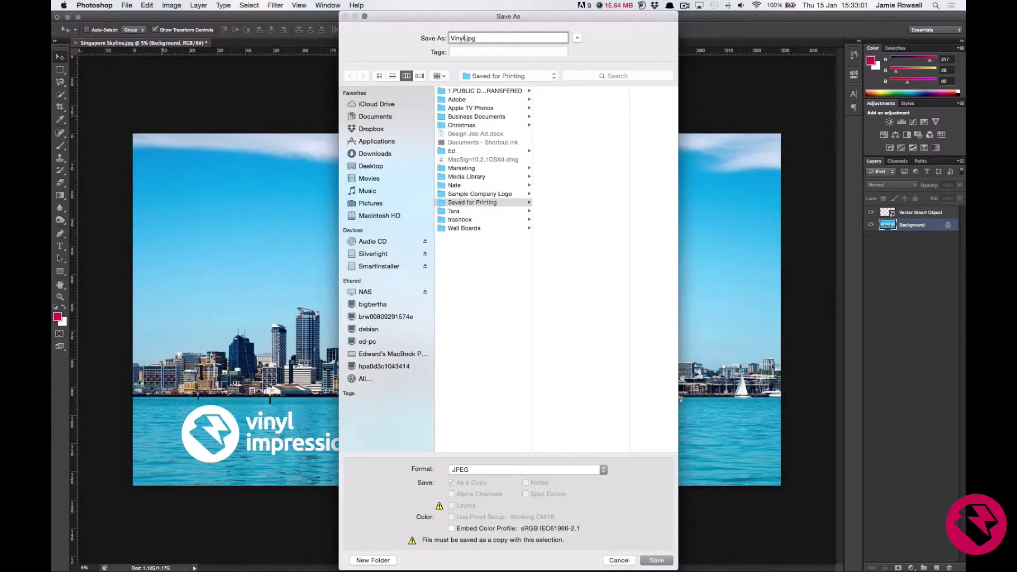
pyautogui.write('%')
pyautogui.click(656, 560)
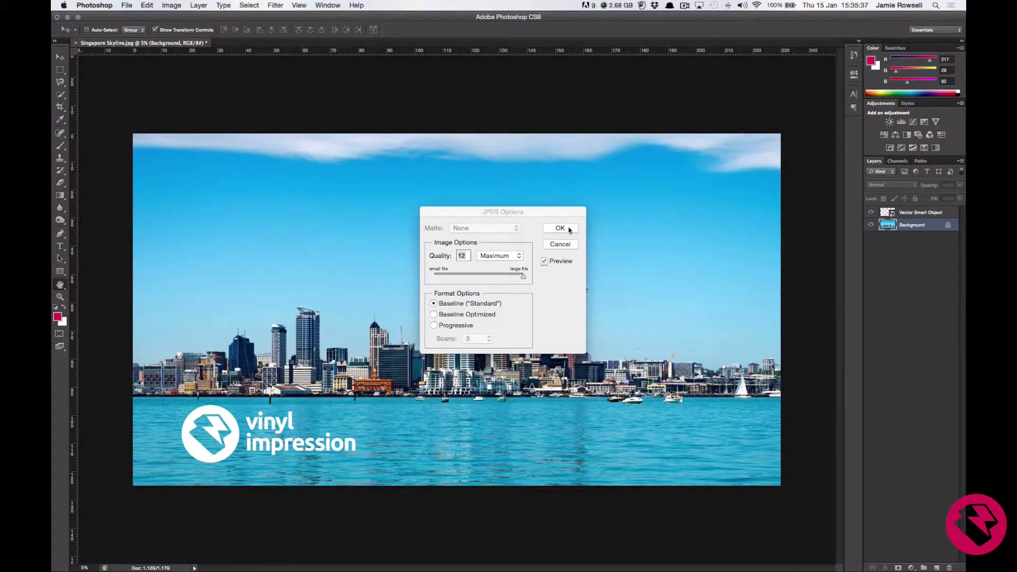
pyautogui.click(569, 230)
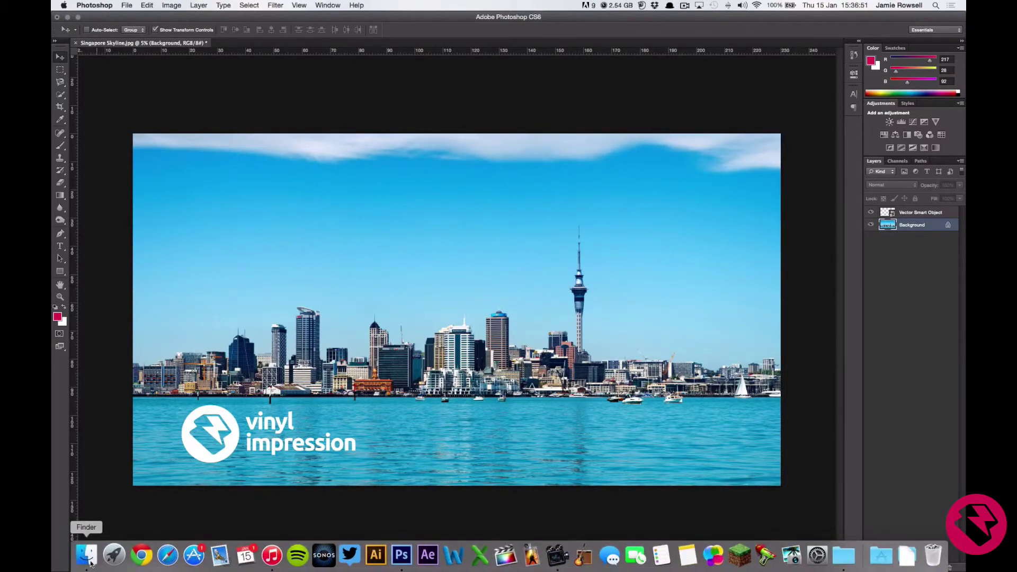
pyautogui.click(84, 554)
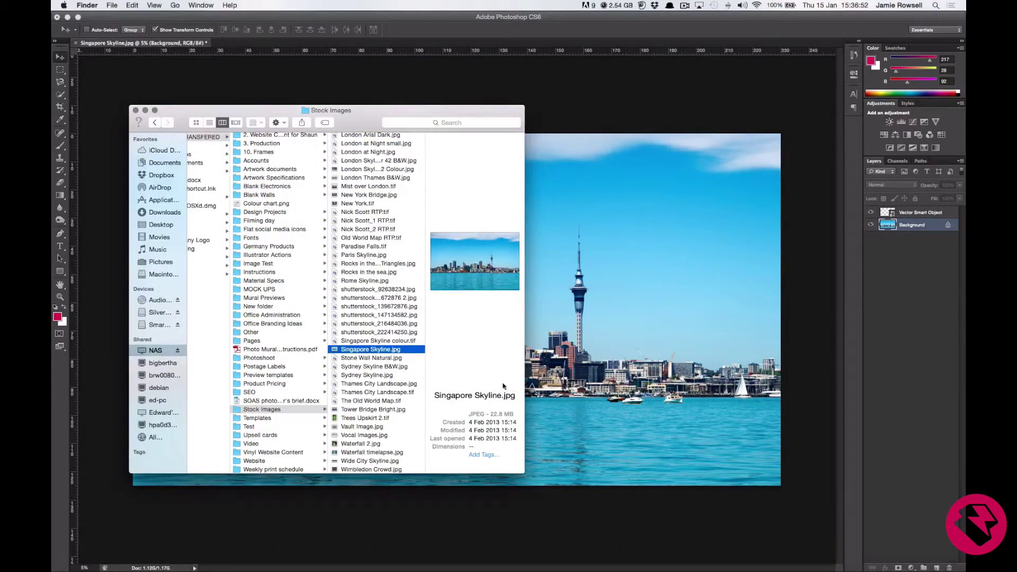
pyautogui.hscroll(-5, 233, 354)
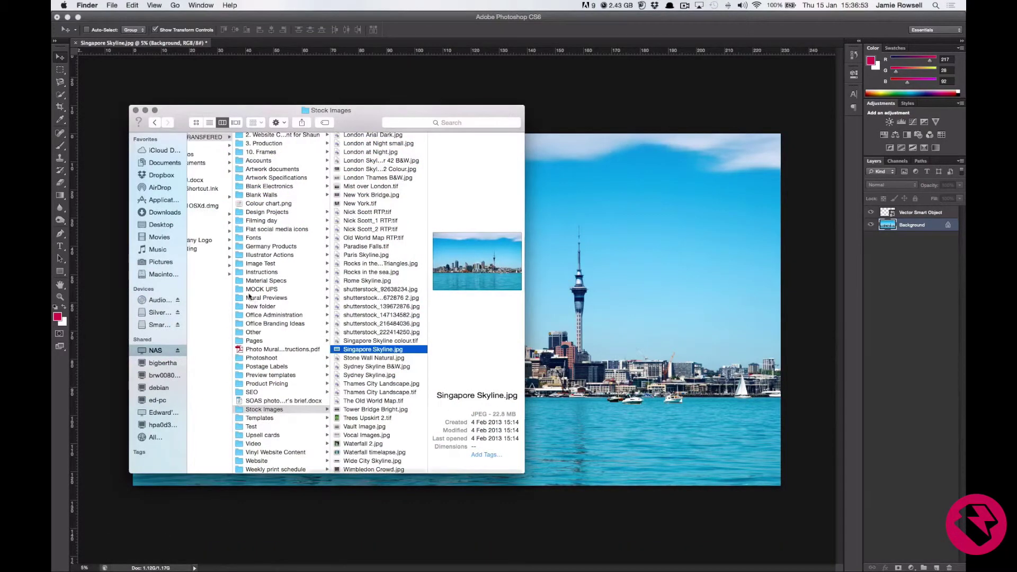
pyautogui.hscroll(-4, 254, 269)
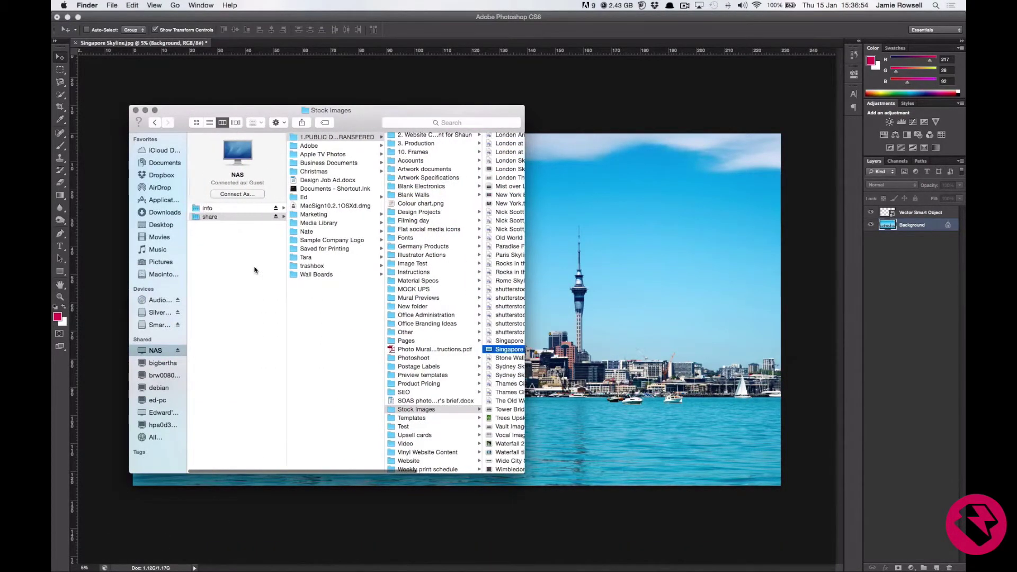
pyautogui.click(321, 249)
pyautogui.click(435, 137)
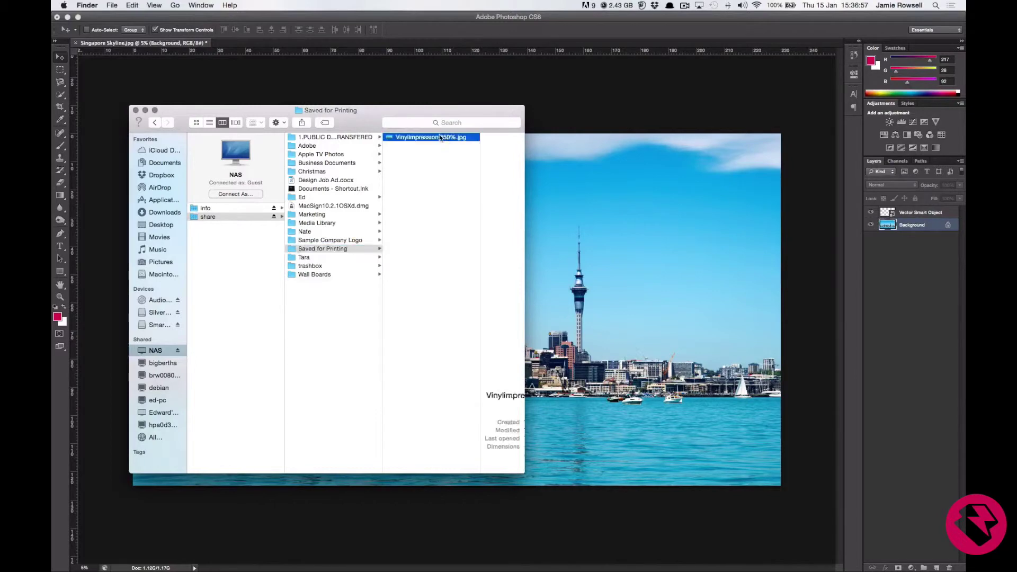
pyautogui.press('space')
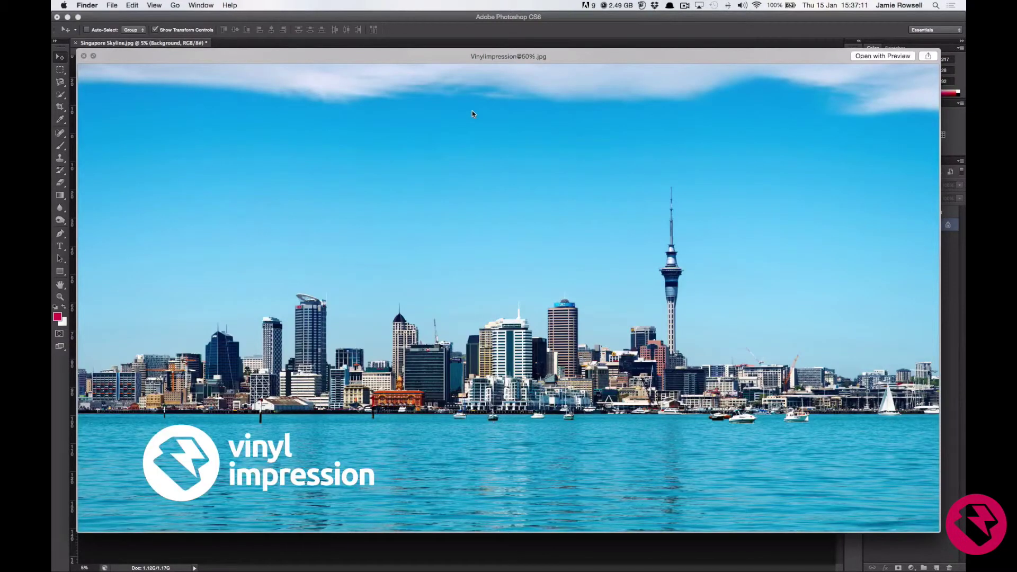